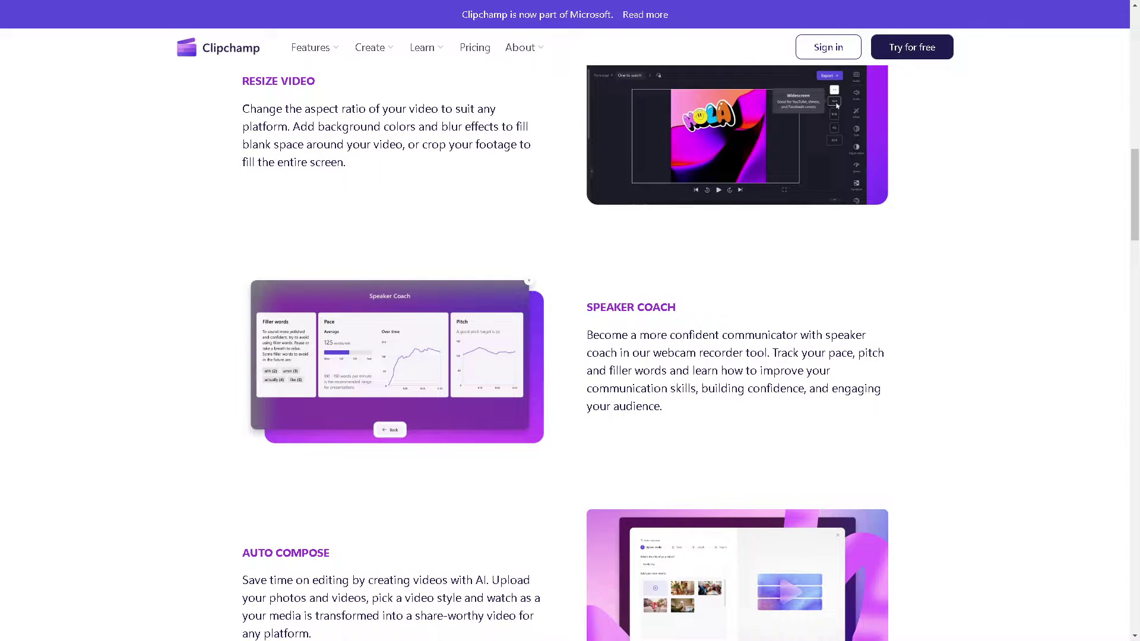
Step: Go to Clipchamp's sign-in page from the website's top navigation bar
left_click(827, 47)
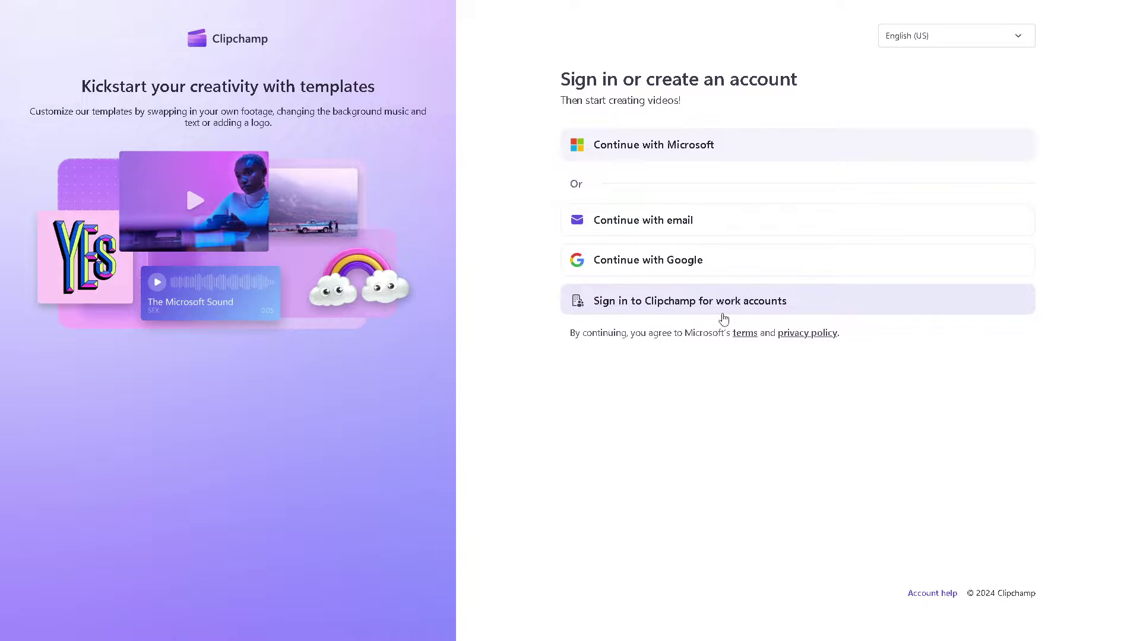
Step: Sign in with a Microsoft account and scroll the home page down to the empty Your videos area
left_click(697, 152)
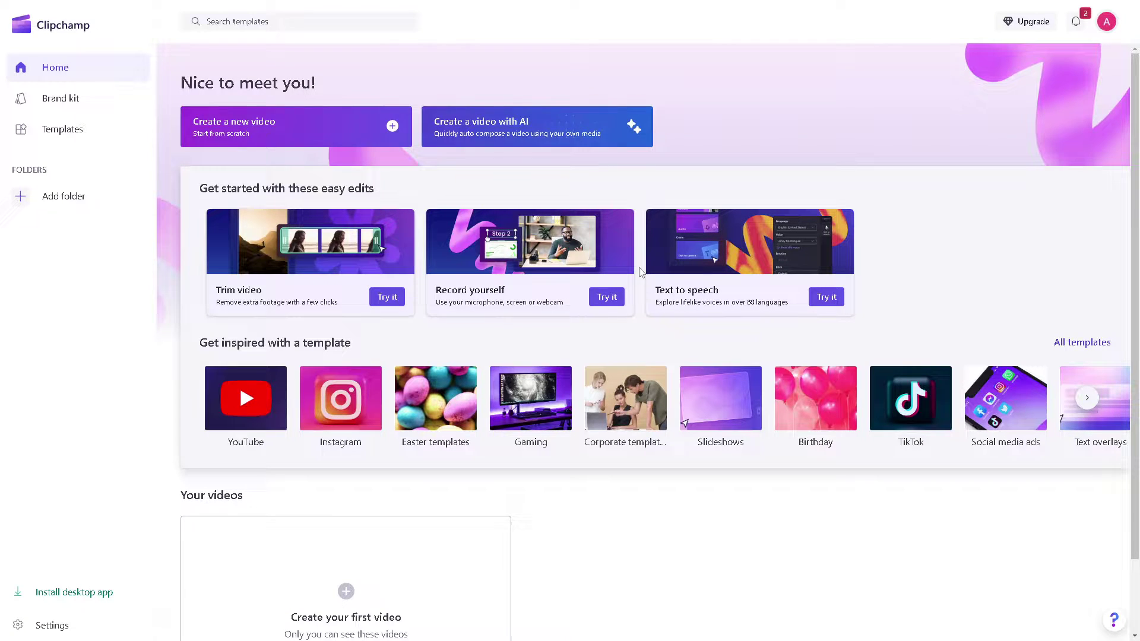
scroll(604, 343, "down", 2)
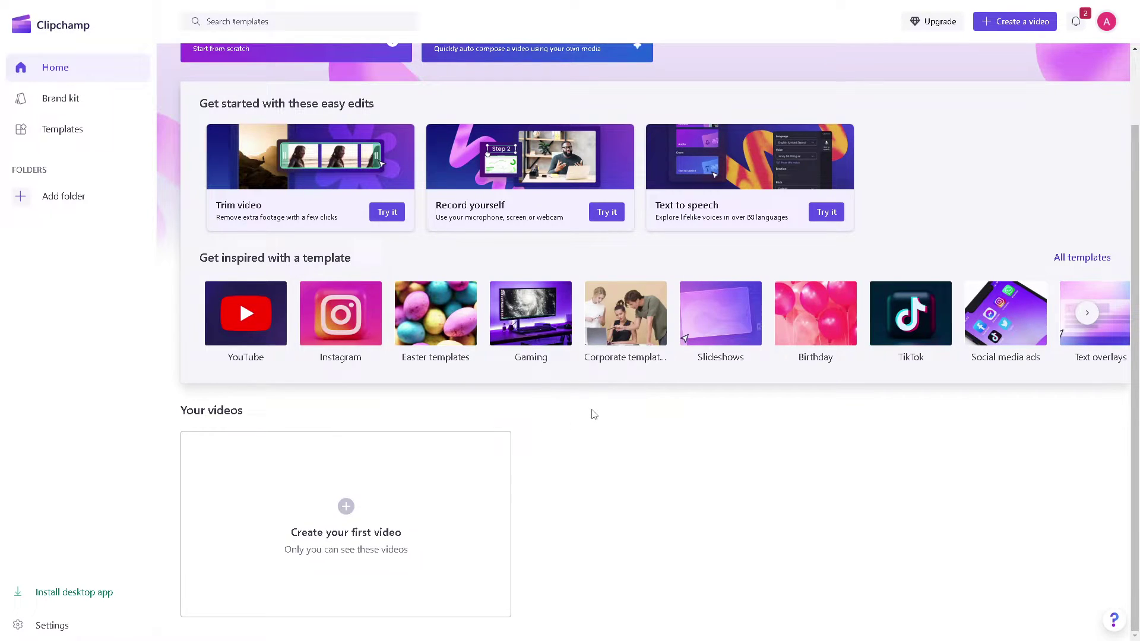
scroll(592, 414, "up", 2)
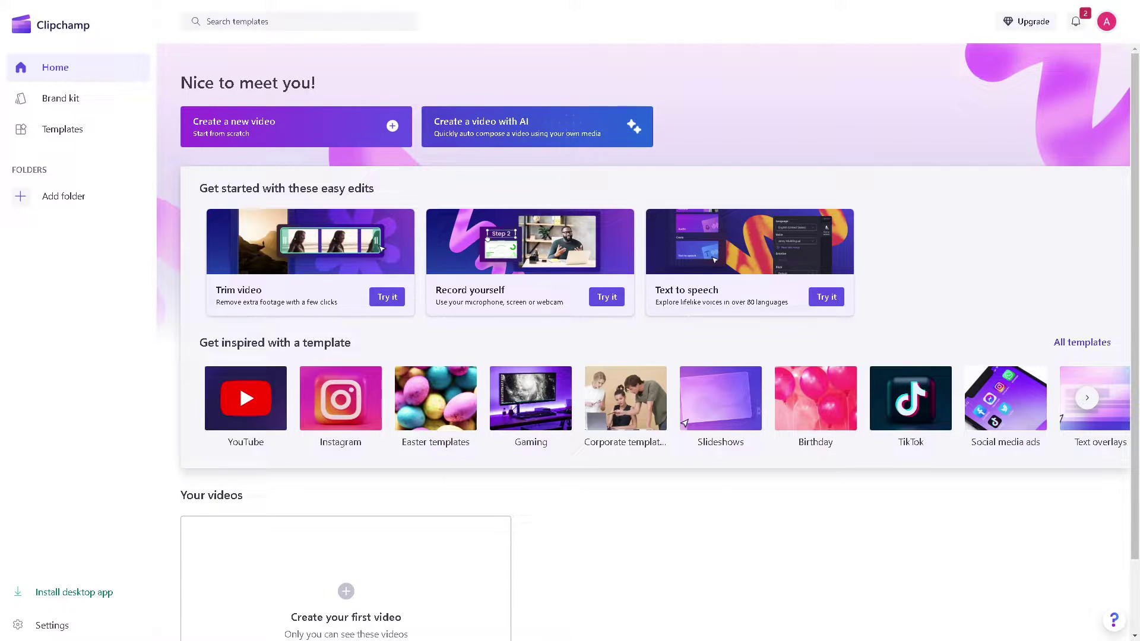
scroll(361, 491, "down", 2)
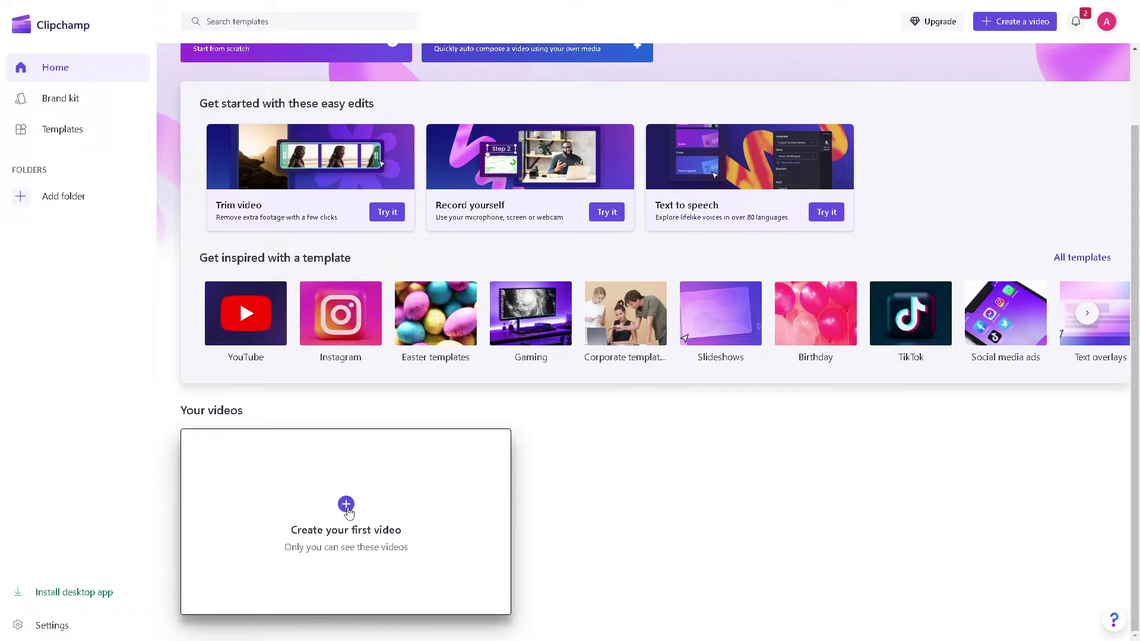
Step: Create a new video, import the 17-second green-screen clip of the woman, and place it on the timeline
left_click(347, 504)
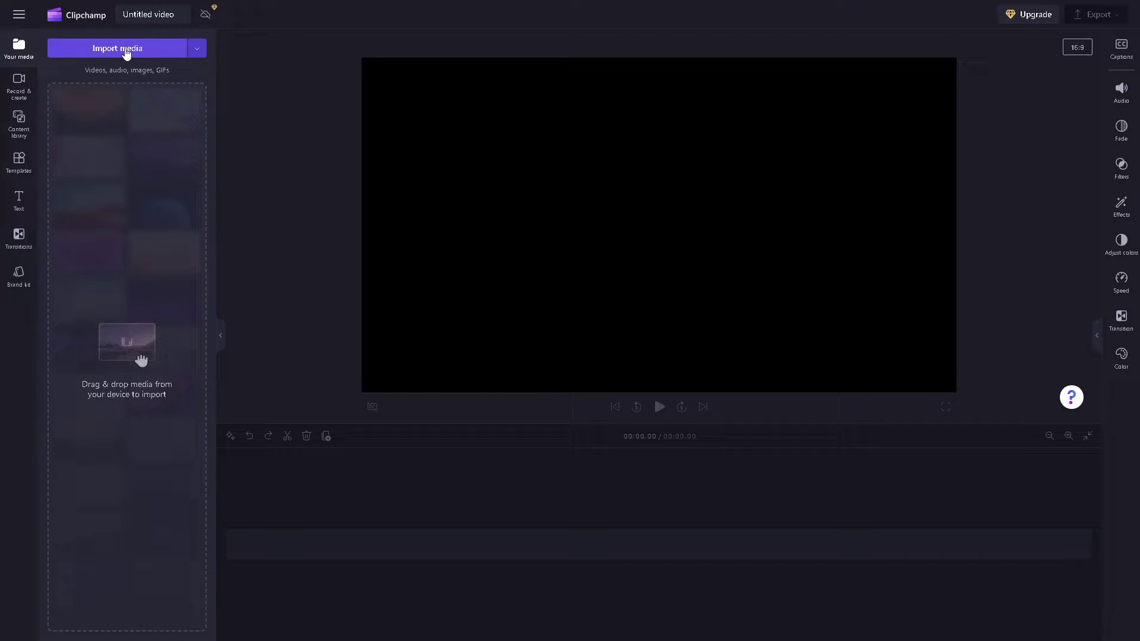
left_click(126, 50)
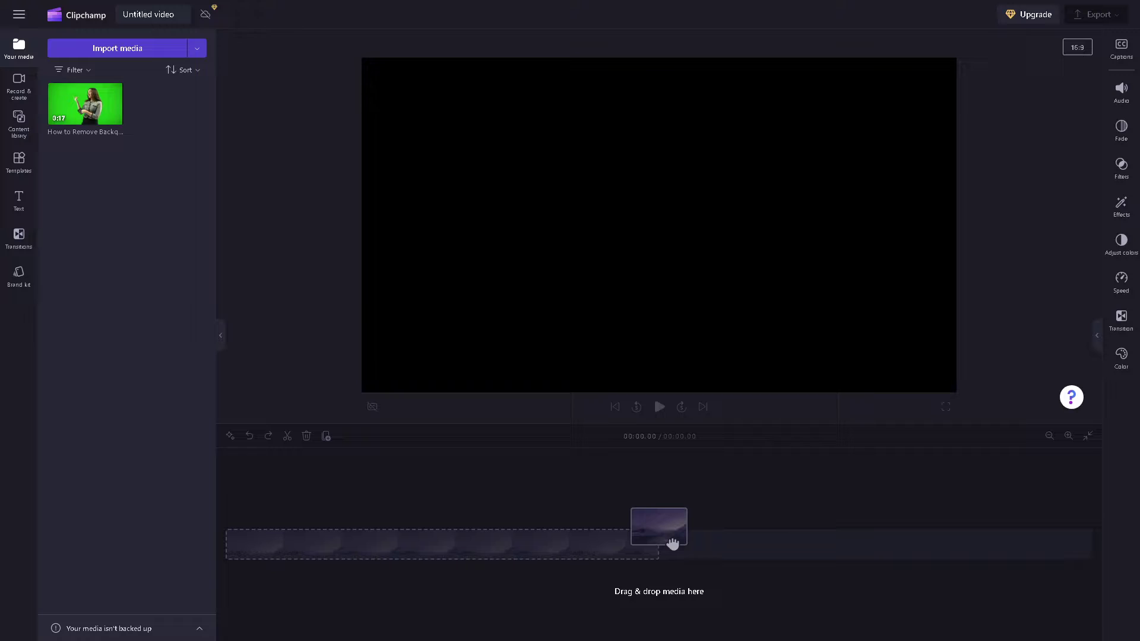
mouse_move(62, 105)
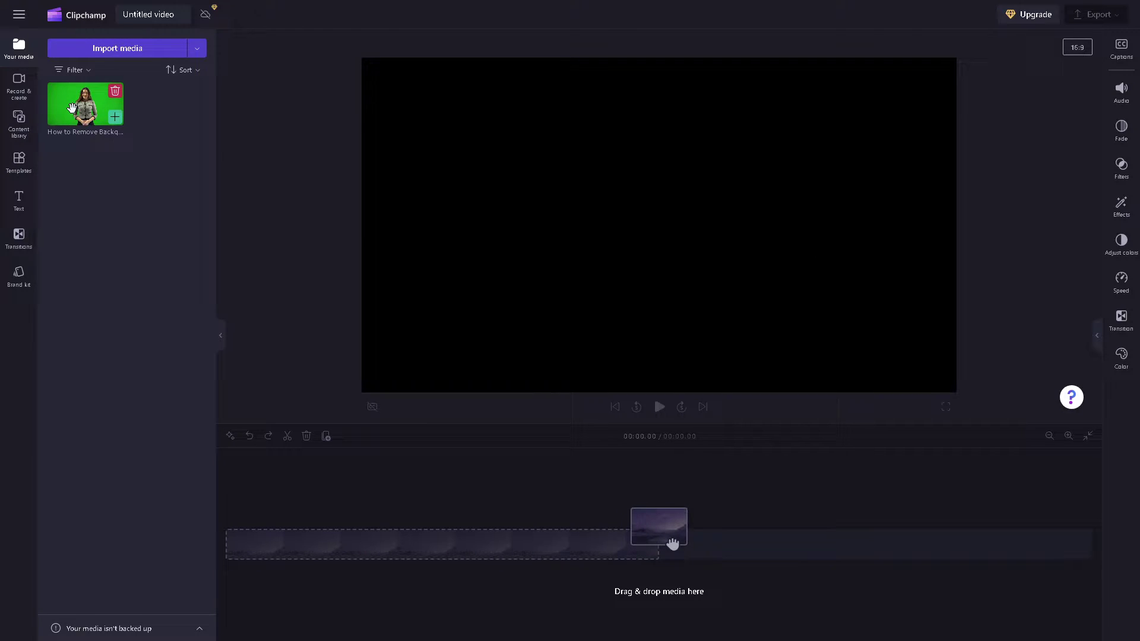
left_click_drag(71, 107, 313, 545)
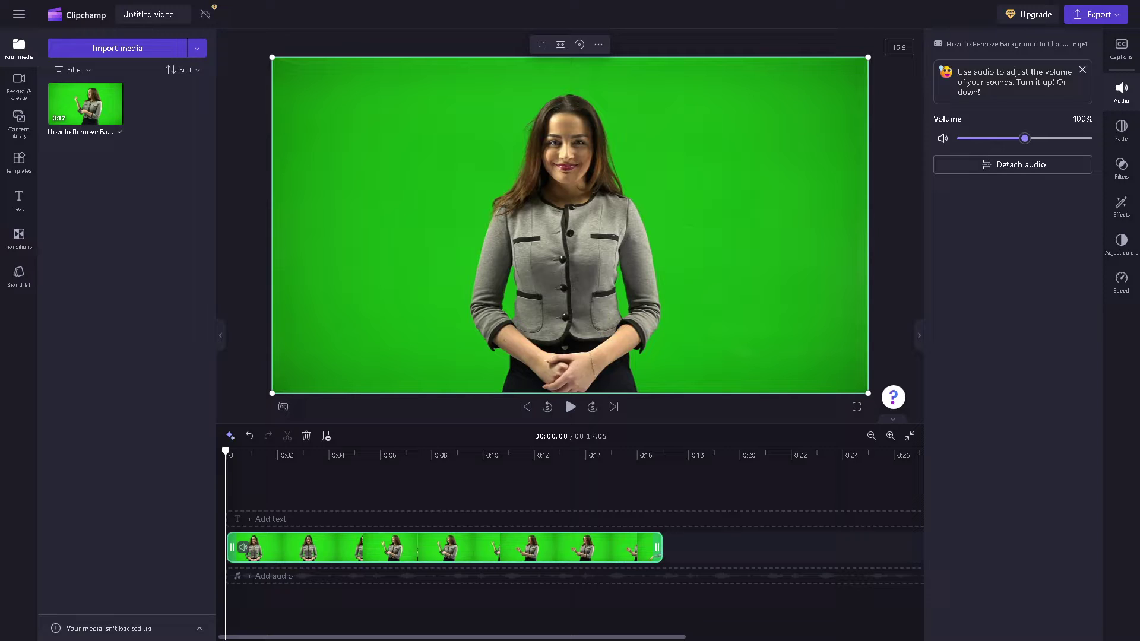
Step: Open the Content library, scrub the clip, and browse its colour filters with None still applied
left_click(18, 124)
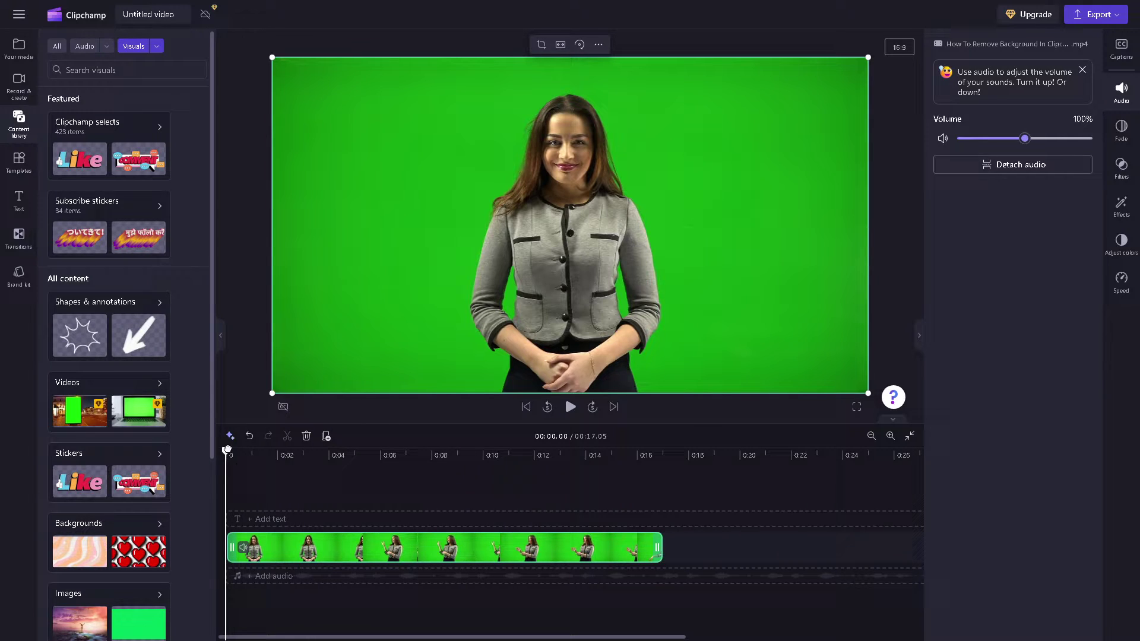
mouse_move(234, 451)
left_mouse_down()
mouse_move(659, 466)
mouse_move(225, 469)
left_mouse_up()
left_click(1122, 171)
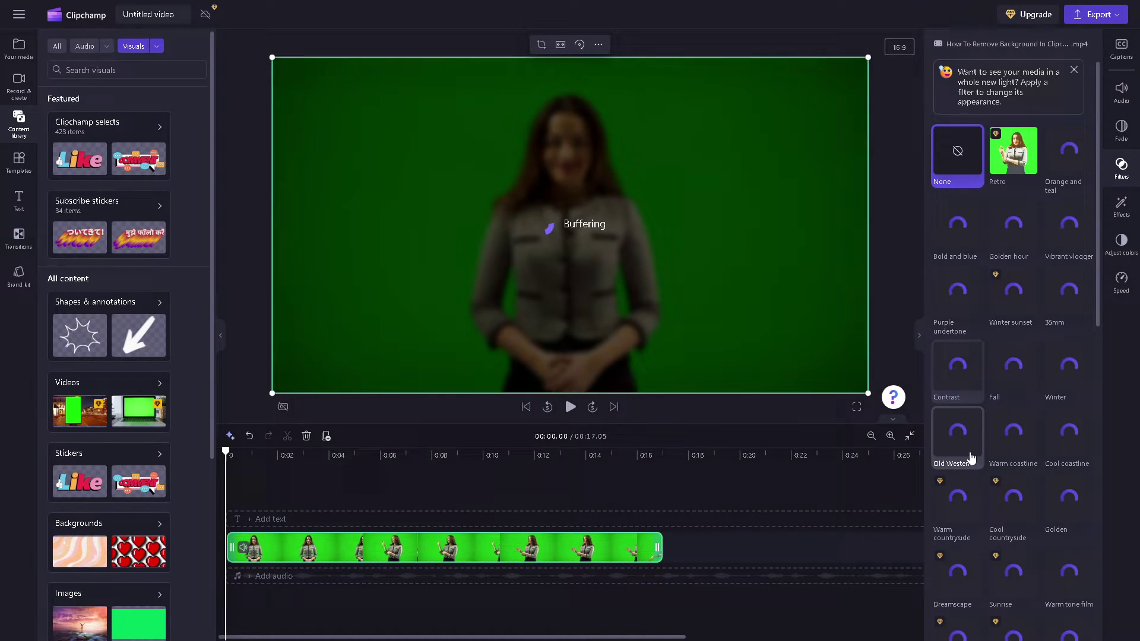
scroll(971, 457, "down", 1)
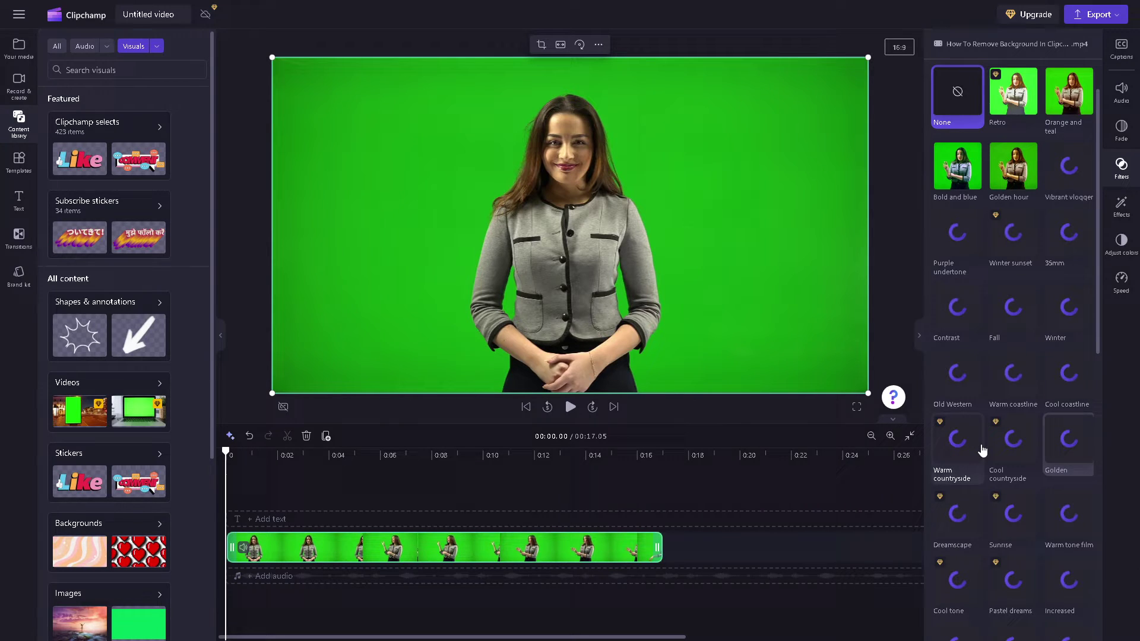
scroll(1021, 443, "down", 1)
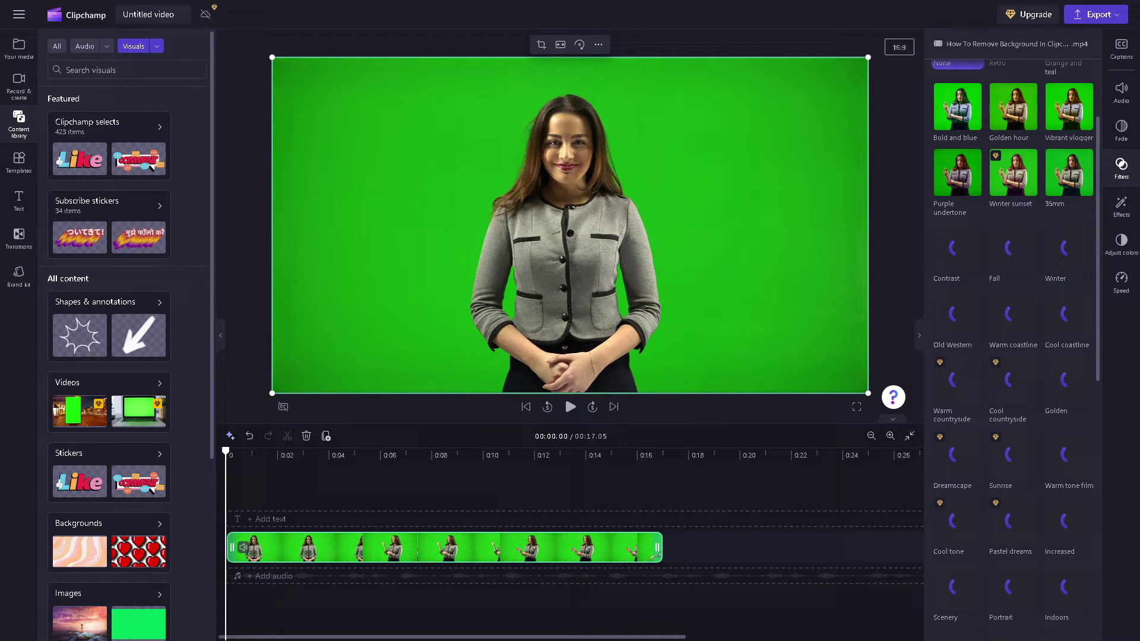
Step: Apply the Green screen effect with Green as the screen colour to key out the background
left_click(1121, 206)
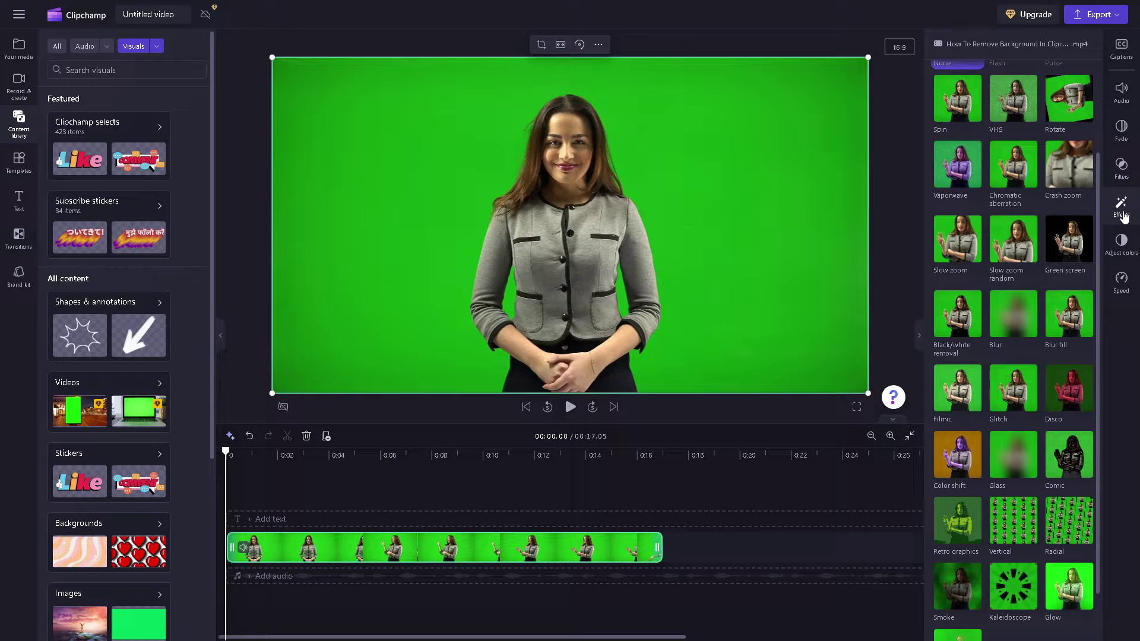
left_click(1121, 208)
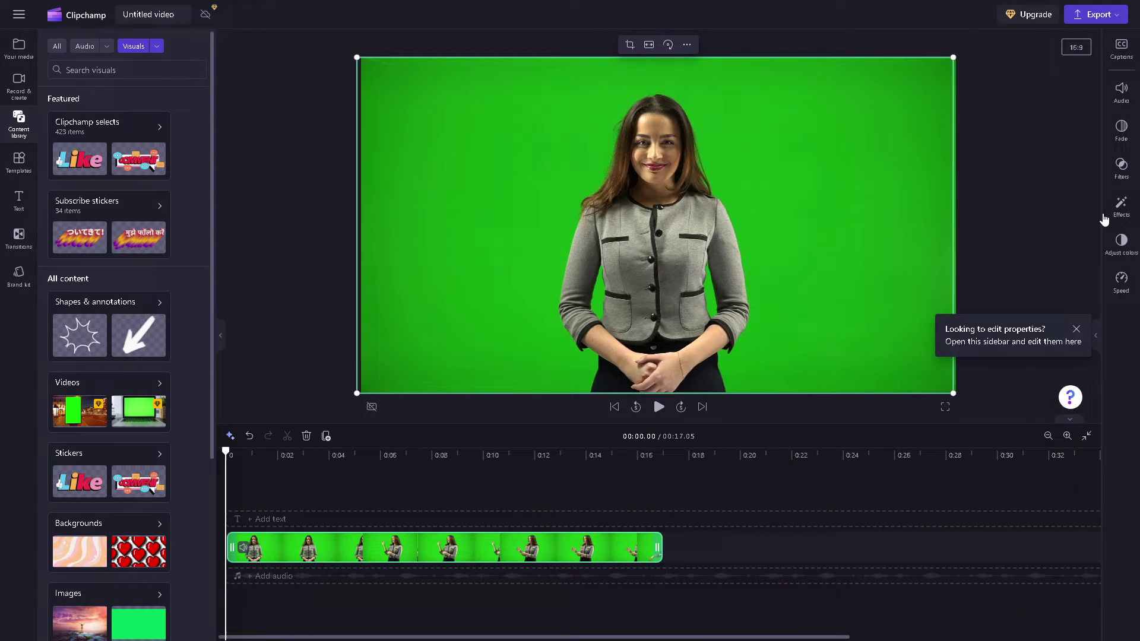
left_click(1121, 209)
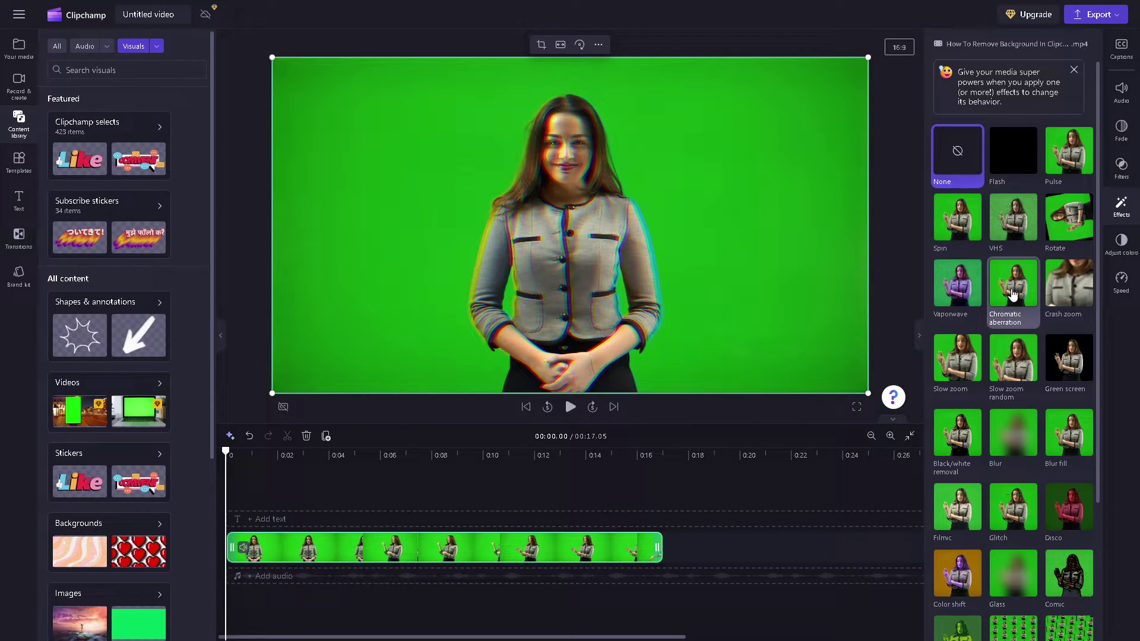
left_click(1058, 360)
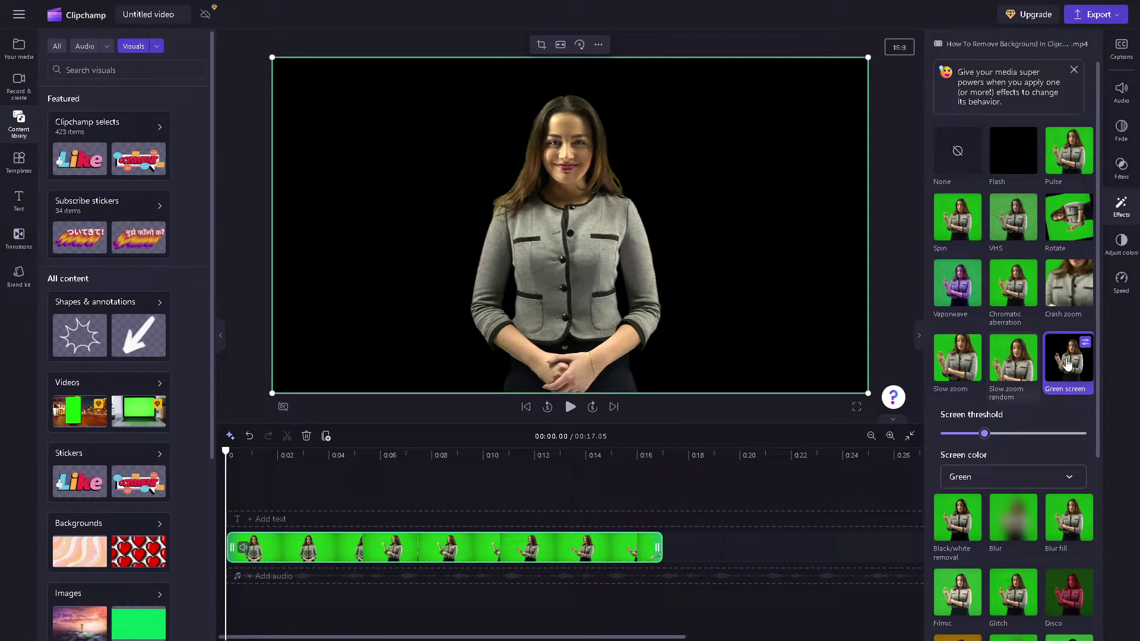
left_click(1068, 364)
left_click(1068, 364)
Step: Add the Clipchamp selects sunset video of birds over water to the timeline
left_click(76, 158)
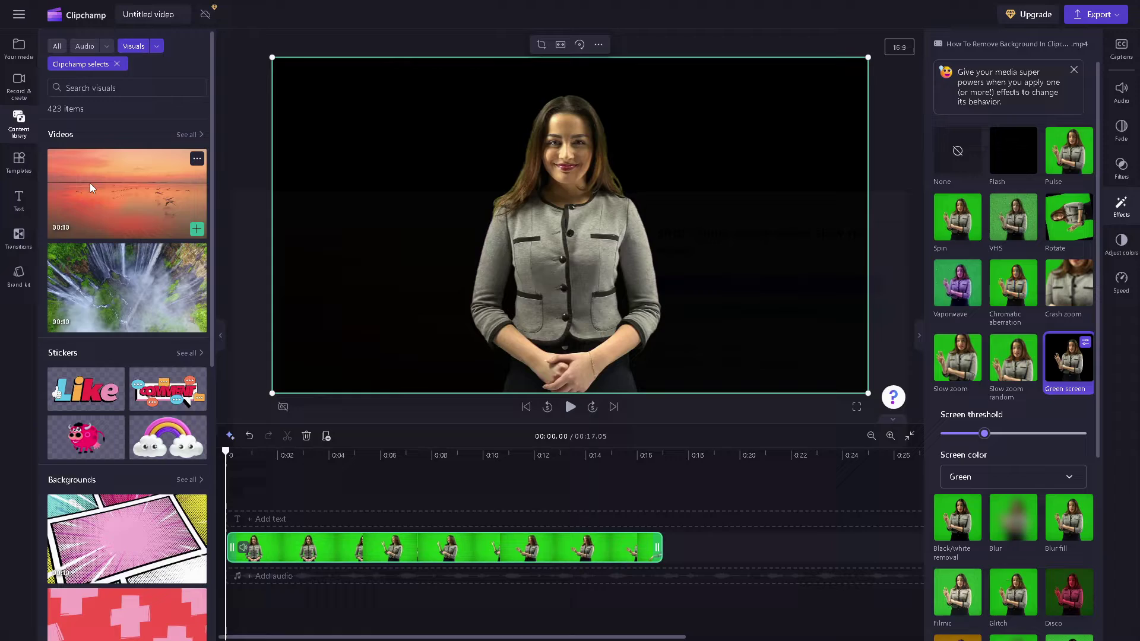
left_click(90, 183)
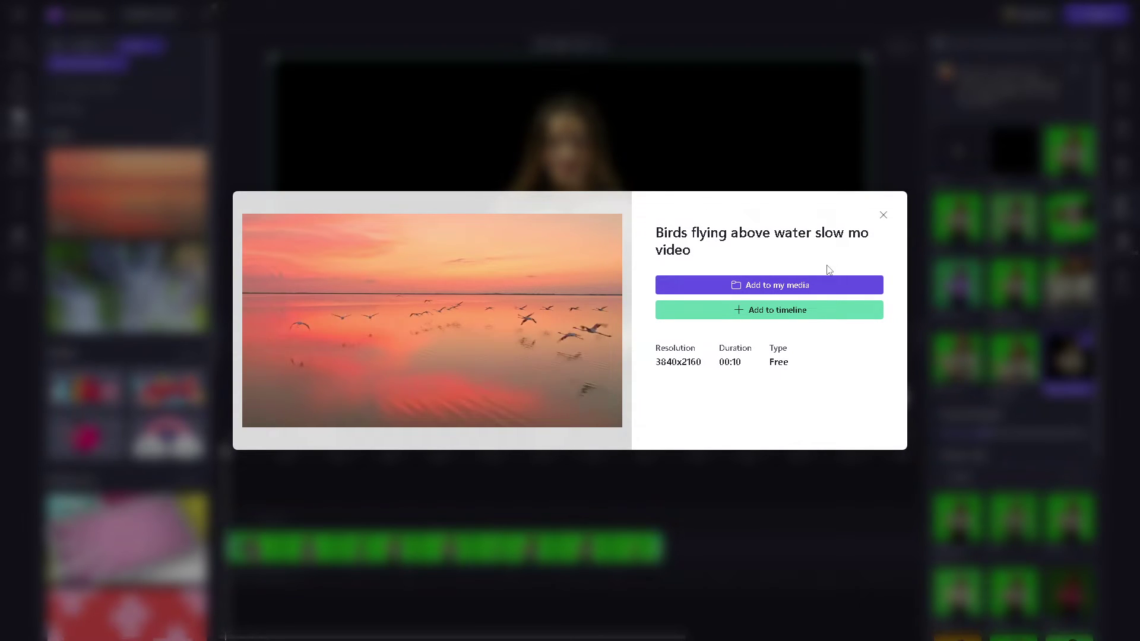
left_click(775, 289)
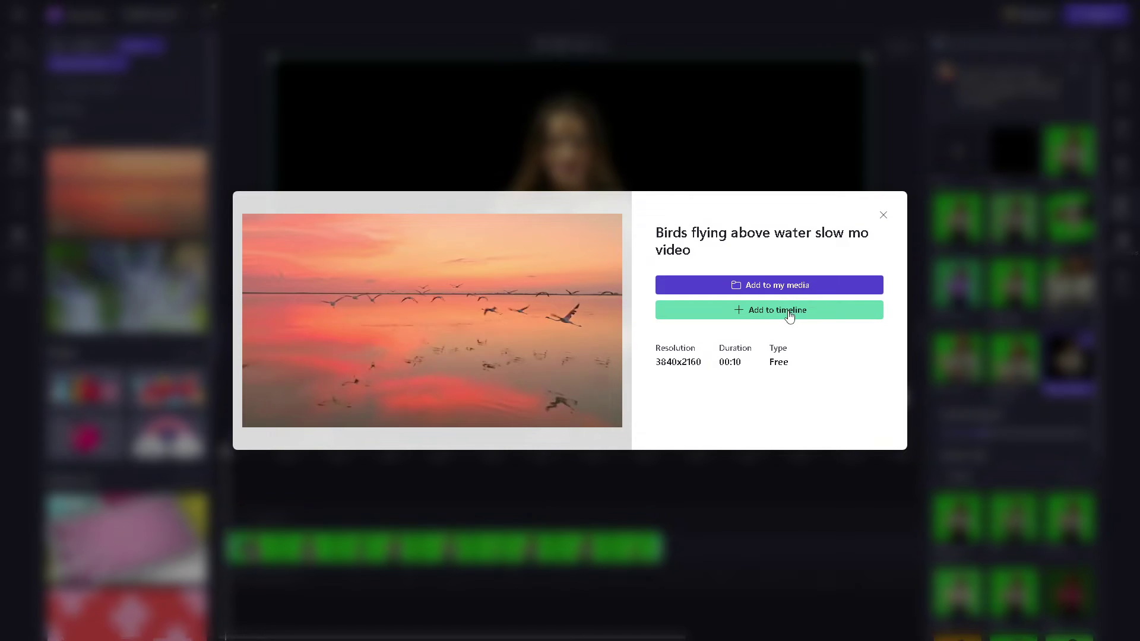
left_click(787, 312)
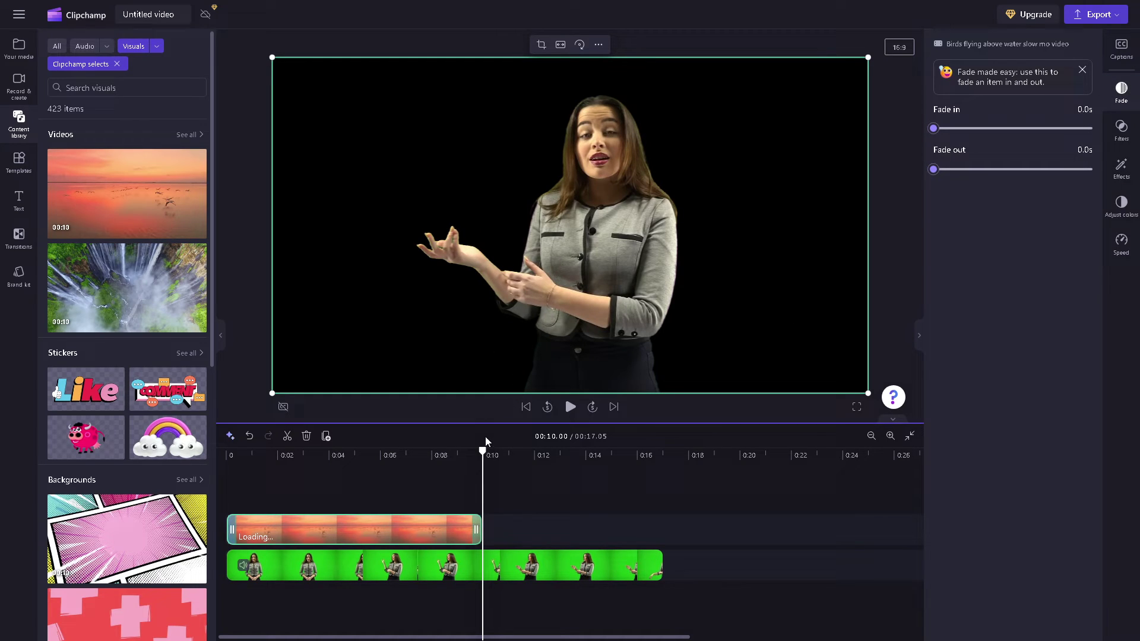
Step: Move the sunset clip onto a track beneath the green-screen clip and play the preview
left_click_drag(482, 452, 248, 466)
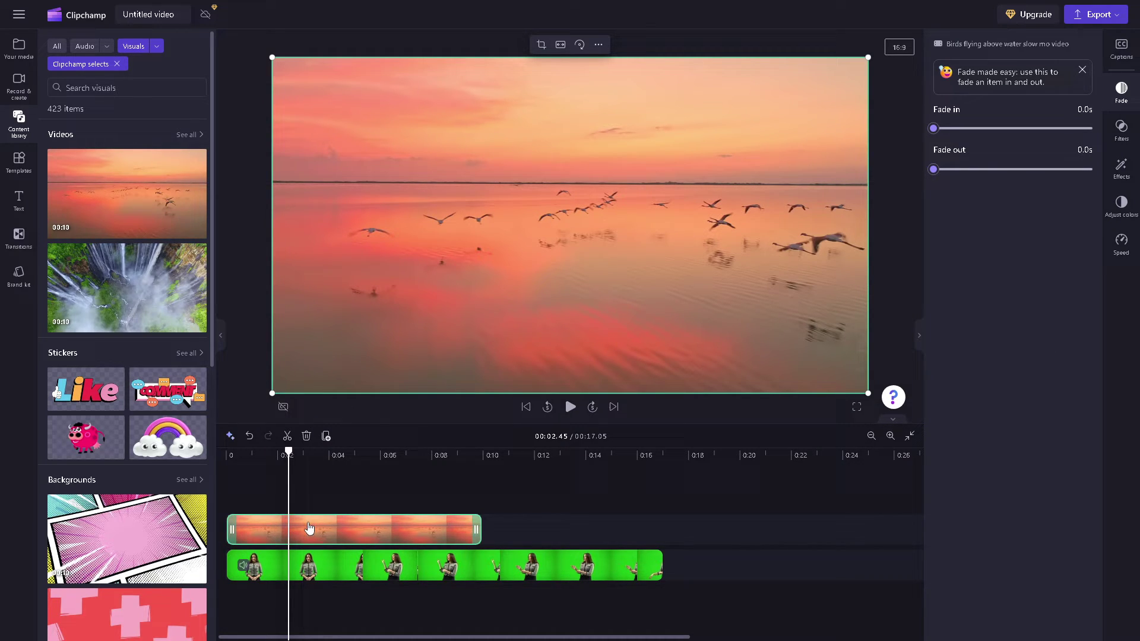
left_click_drag(312, 533, 310, 604)
left_click_drag(288, 453, 236, 453)
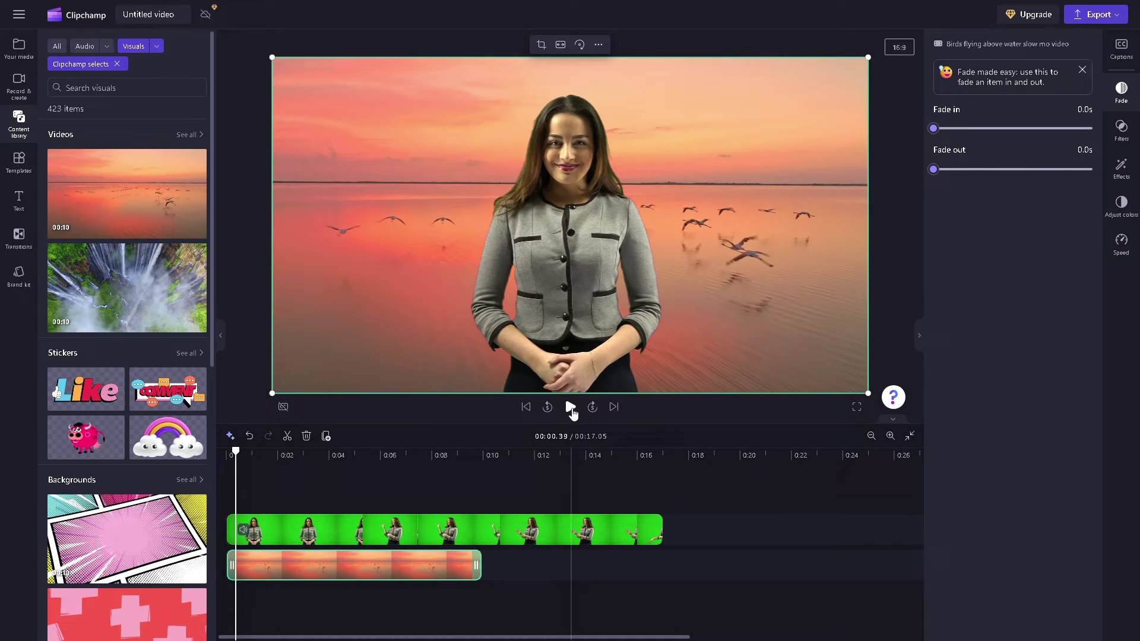
left_click(571, 409)
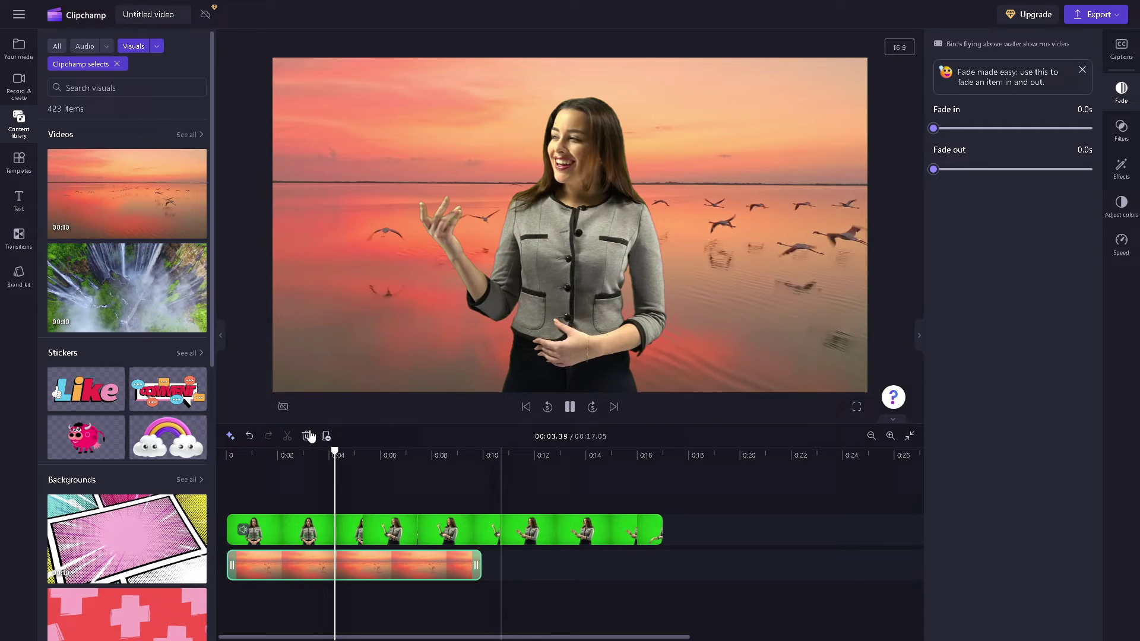
Step: Delete the sunset background and put the aerial waterfall video beneath the presenter clip
left_click(388, 571)
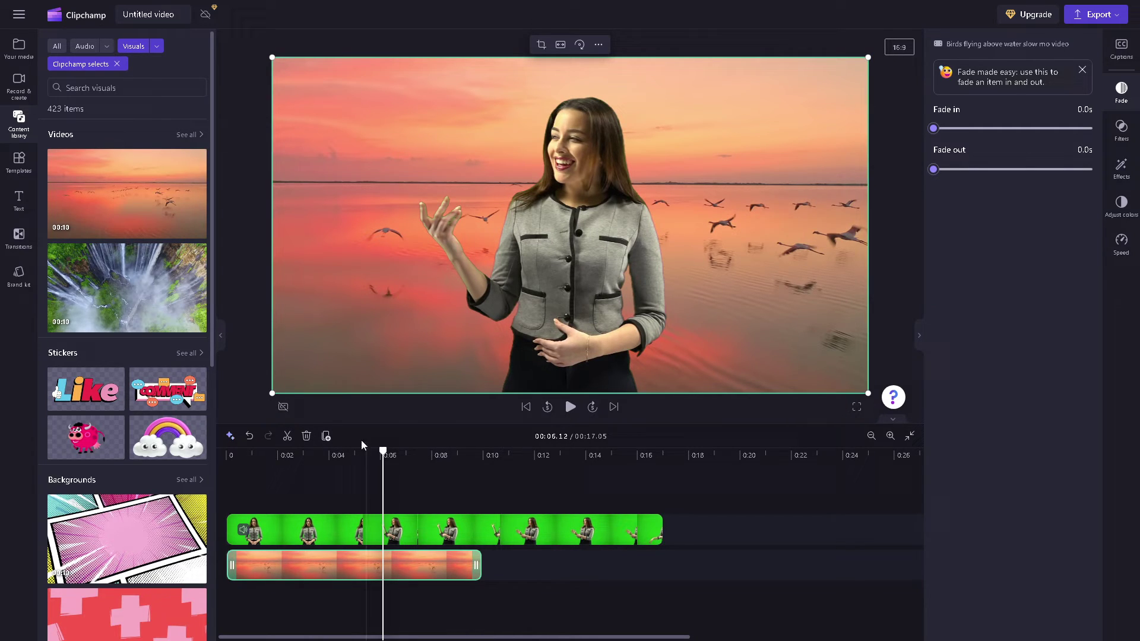
left_click(306, 436)
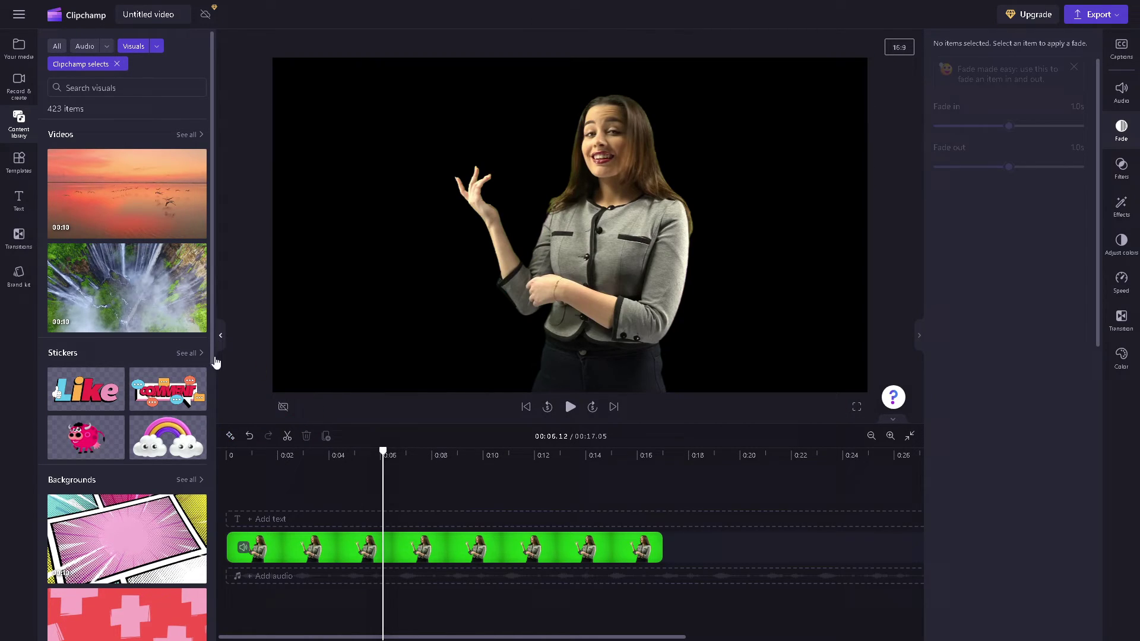
mouse_move(120, 288)
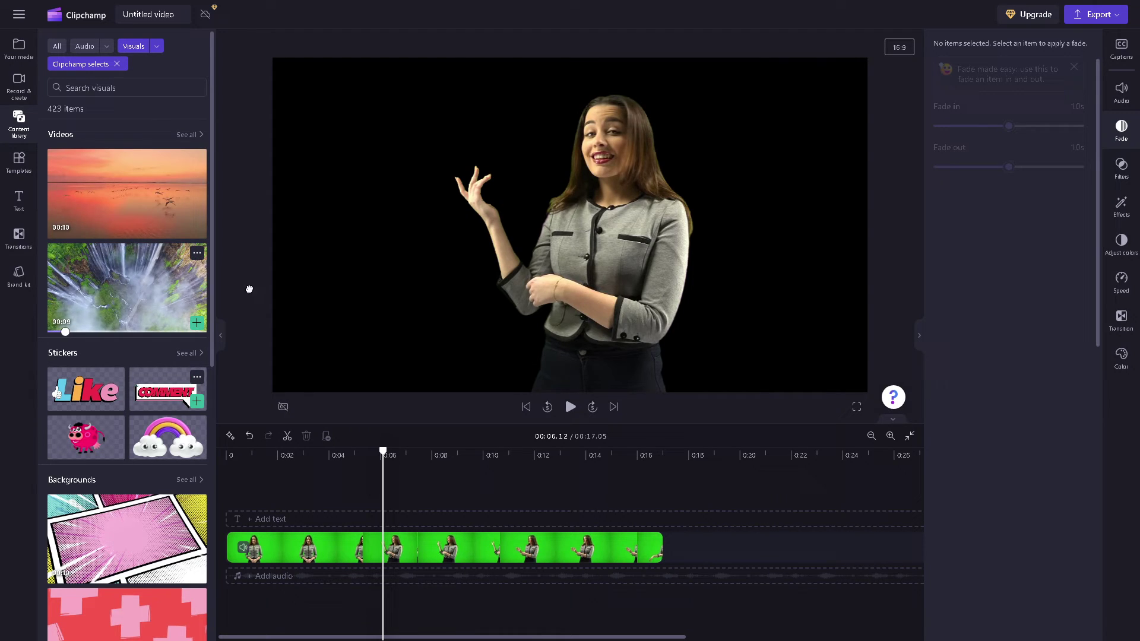
left_click_drag(249, 289, 250, 575)
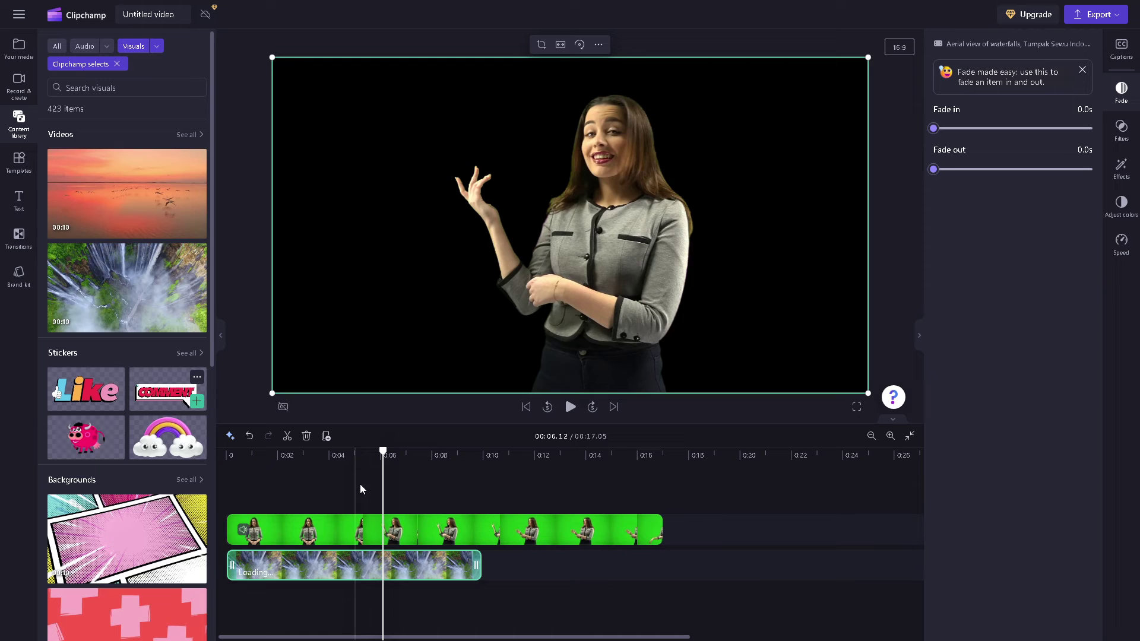
Step: Play the preview from the start with the waterfall background, then pause it
left_click_drag(383, 452, 227, 448)
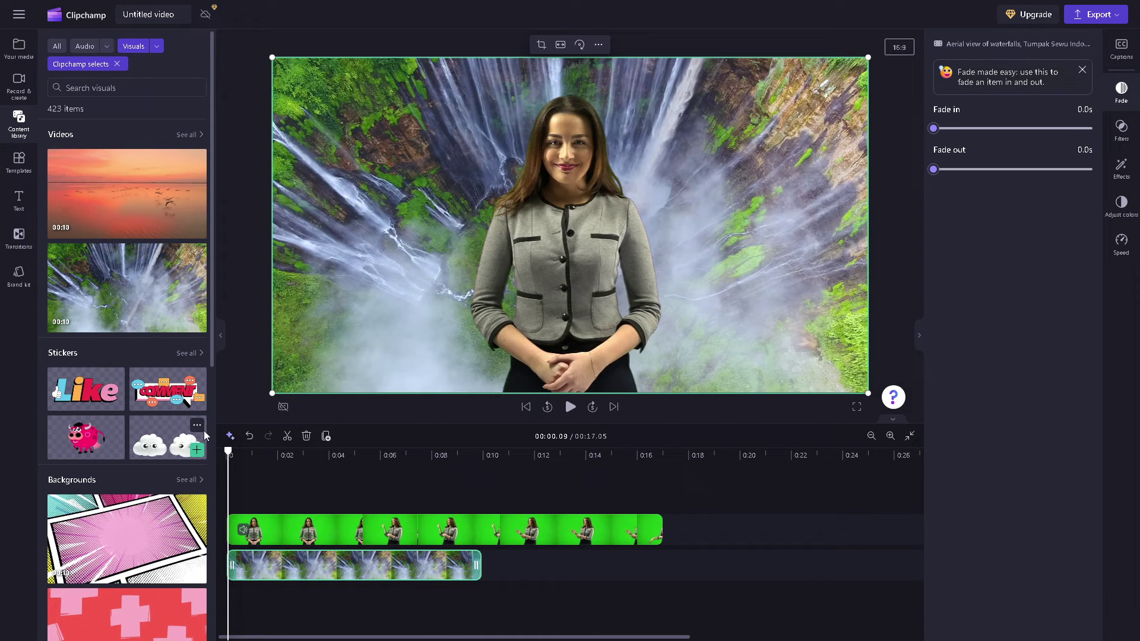
left_click(570, 408)
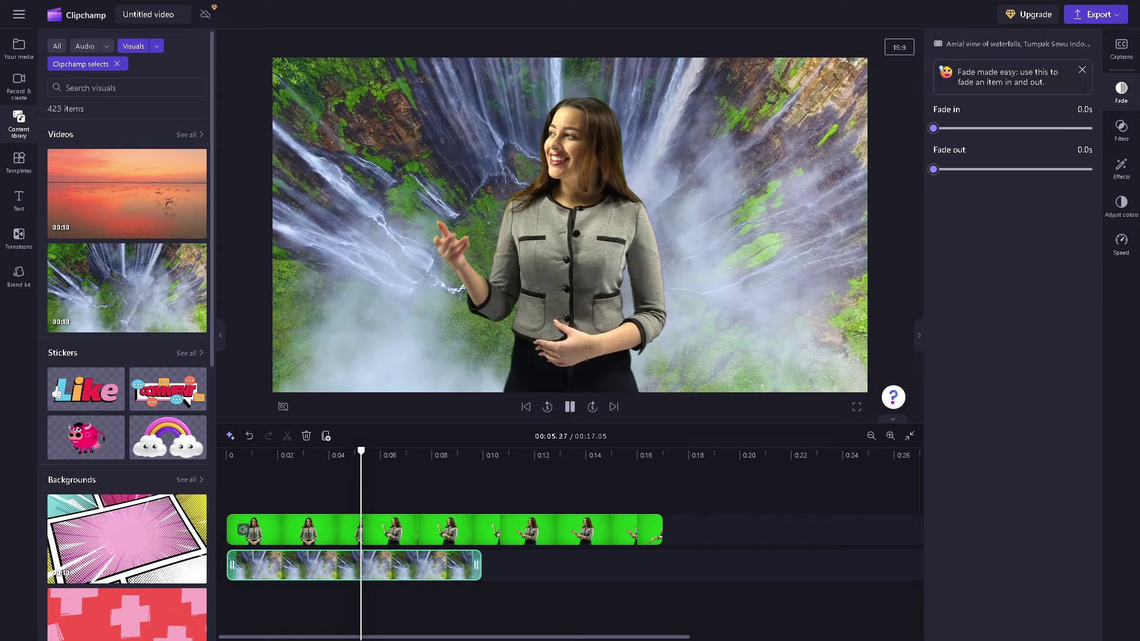
left_click(569, 406)
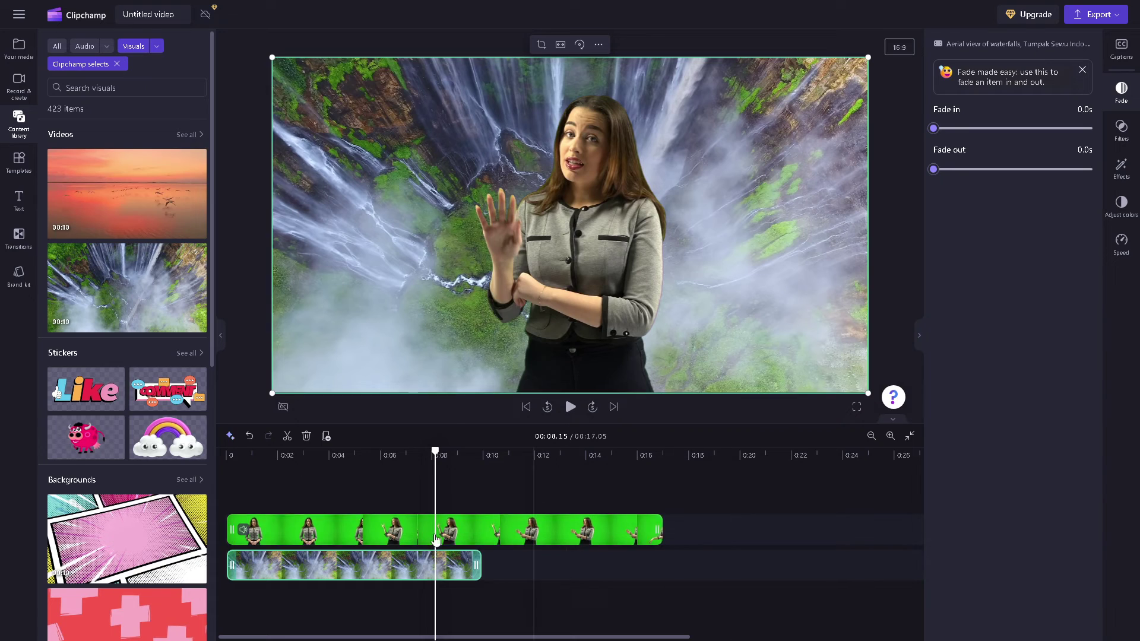
left_click(306, 438)
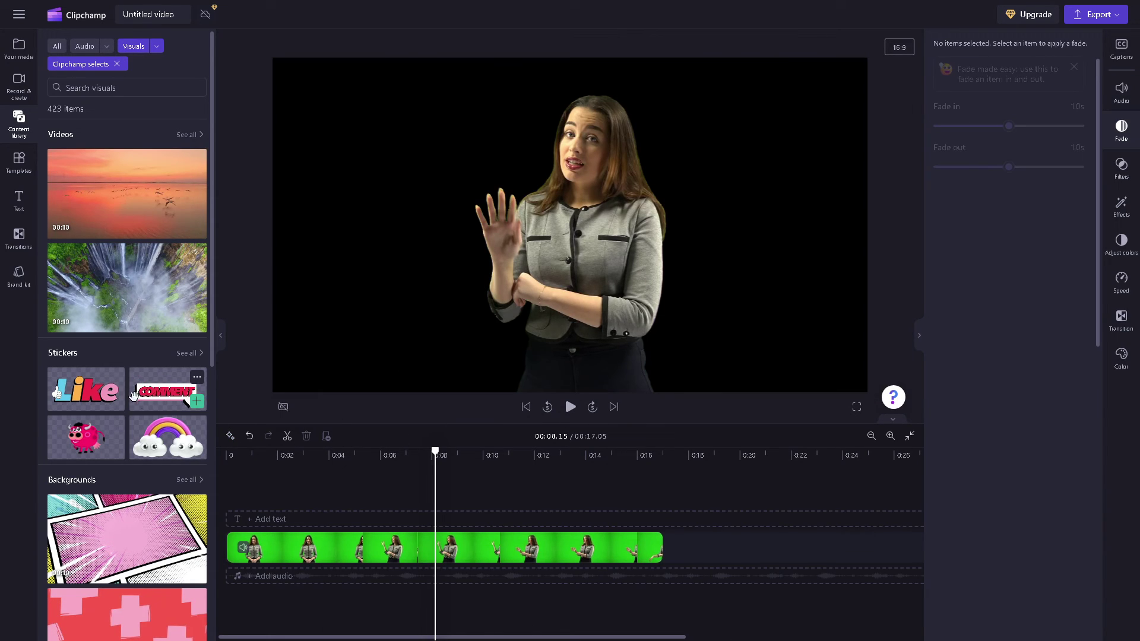
left_click(151, 448)
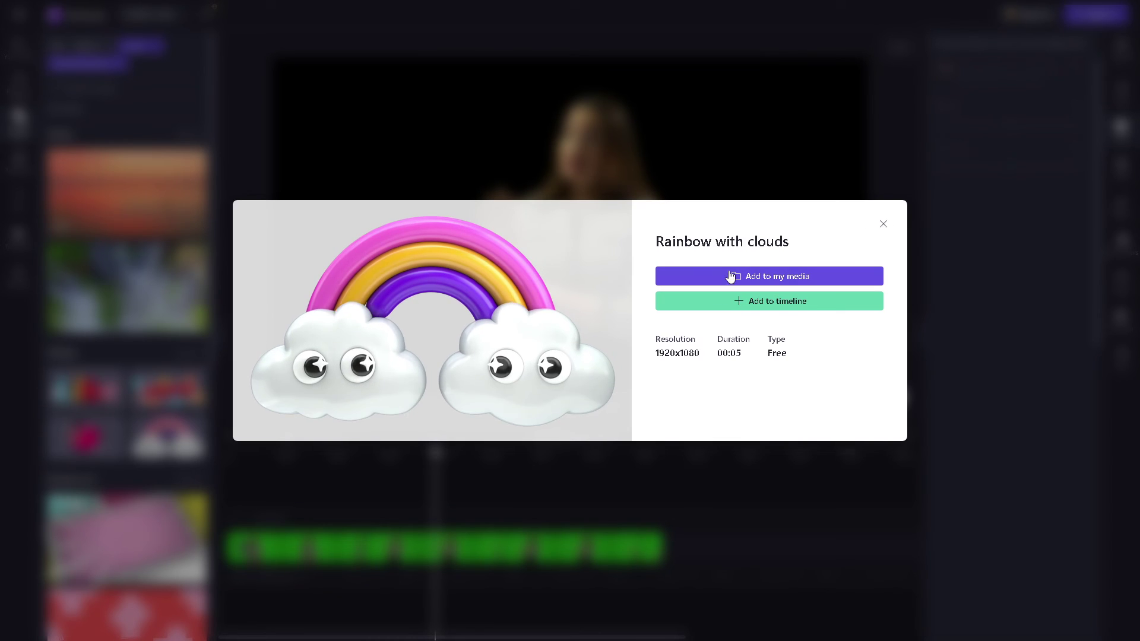
left_click(883, 224)
scroll(131, 513, "down", 3)
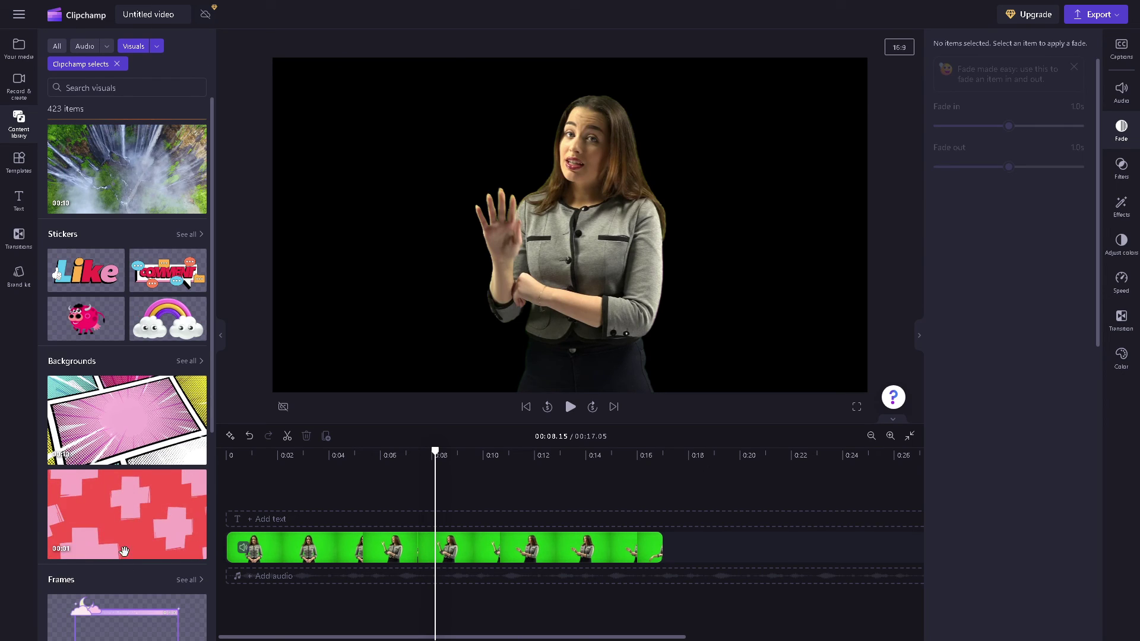
scroll(130, 516, "down", 1)
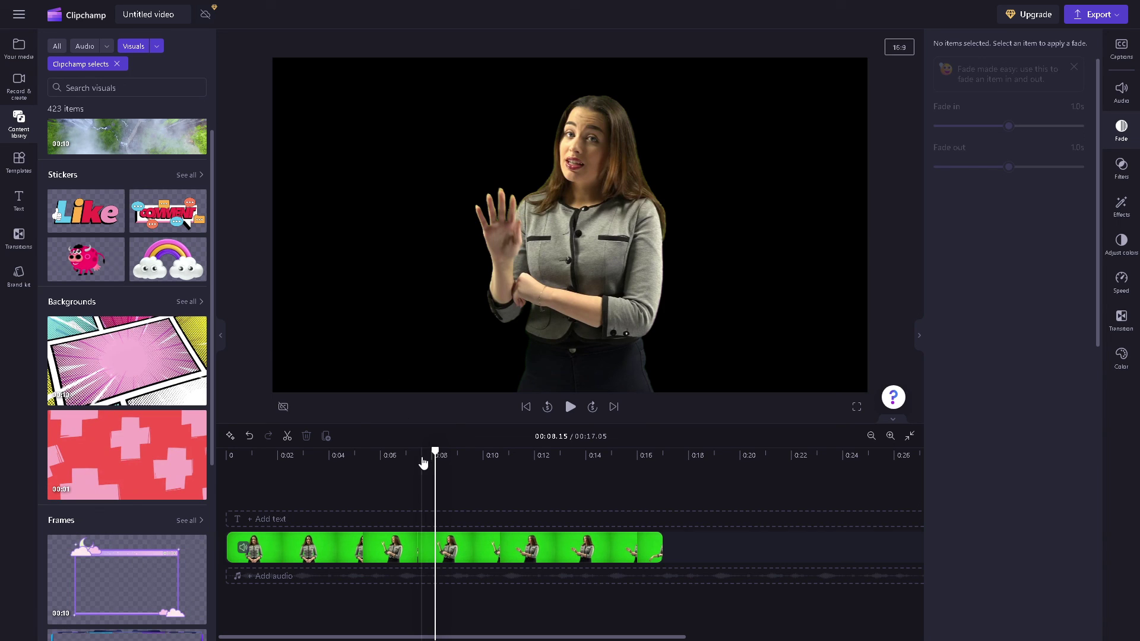
left_click_drag(432, 451, 247, 451)
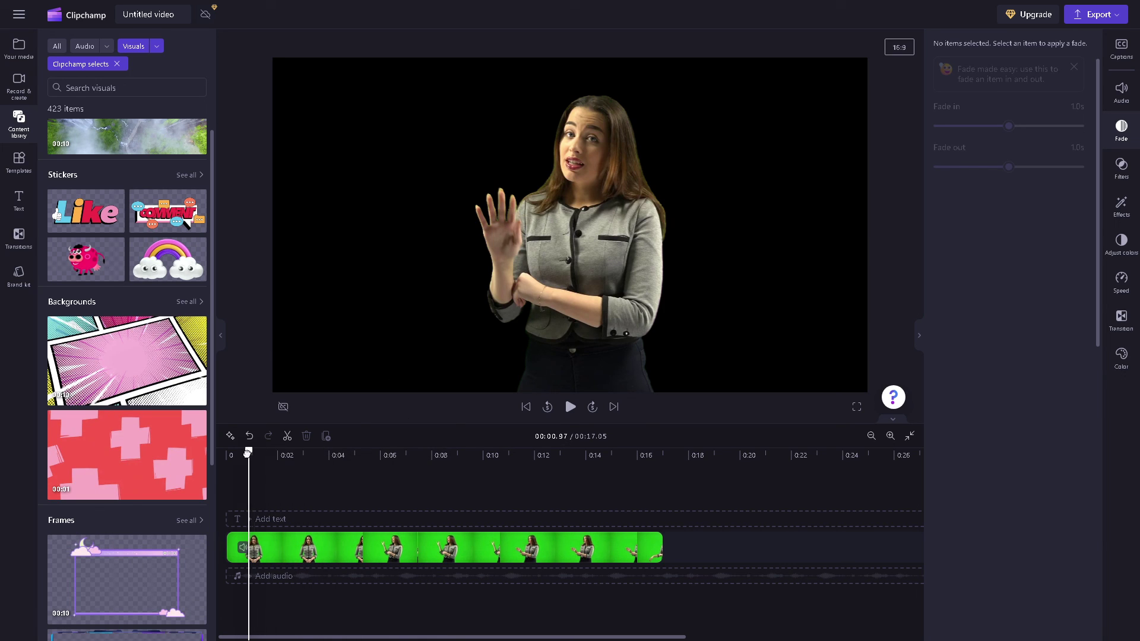